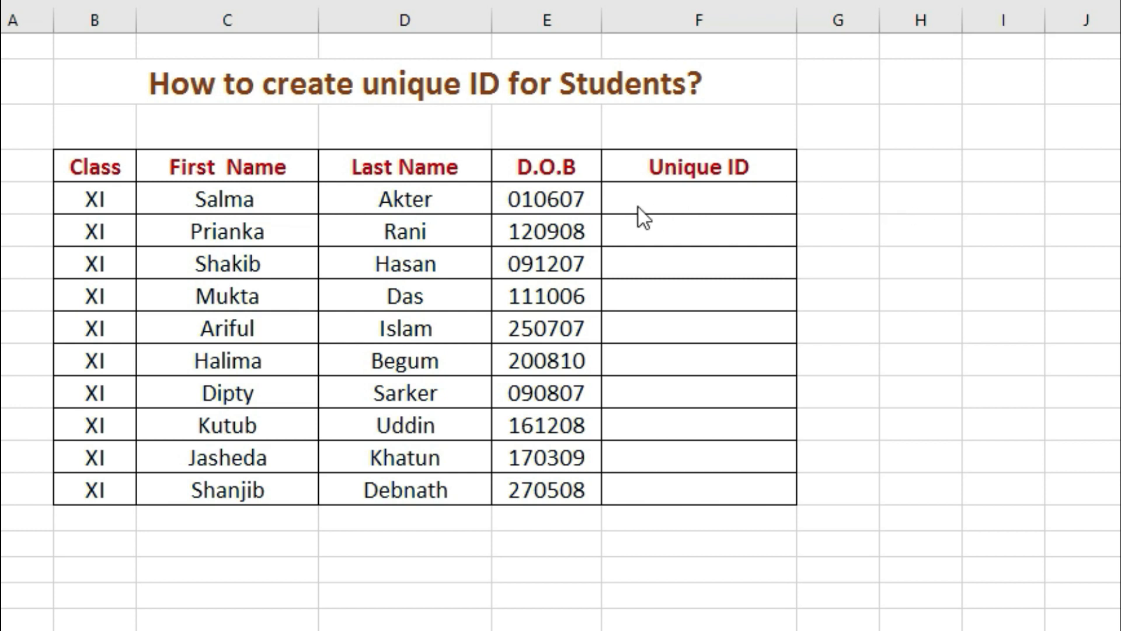
# Start a formula in the first Unique ID cell, F5, that extracts two characters of the class: =left(B5,2).
pyautogui.click(703, 201)
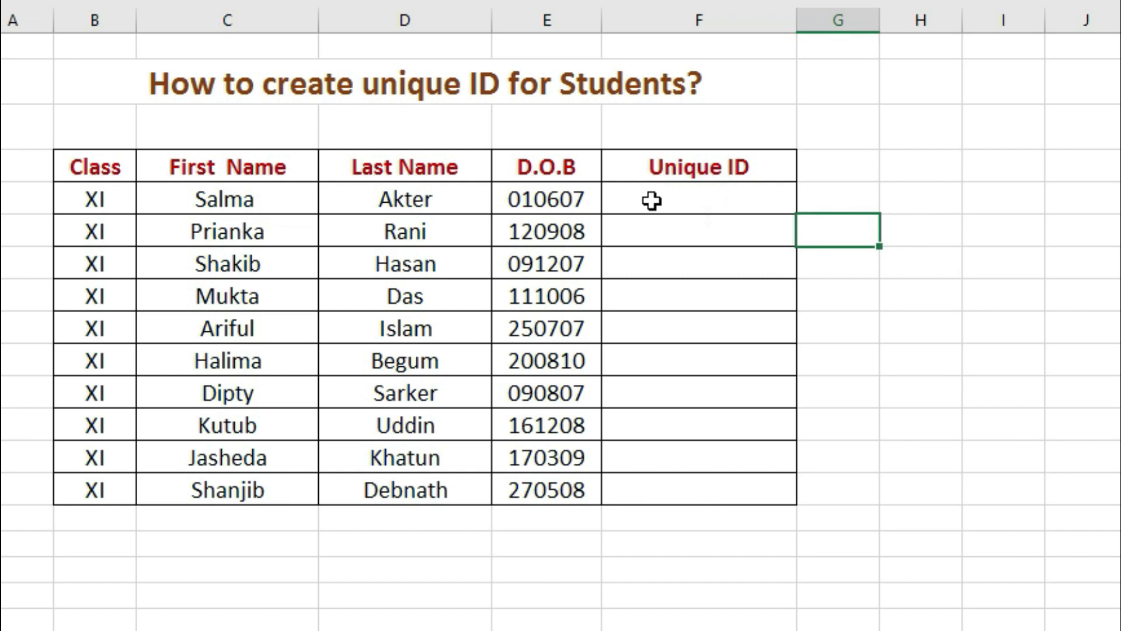
pyautogui.click(651, 200)
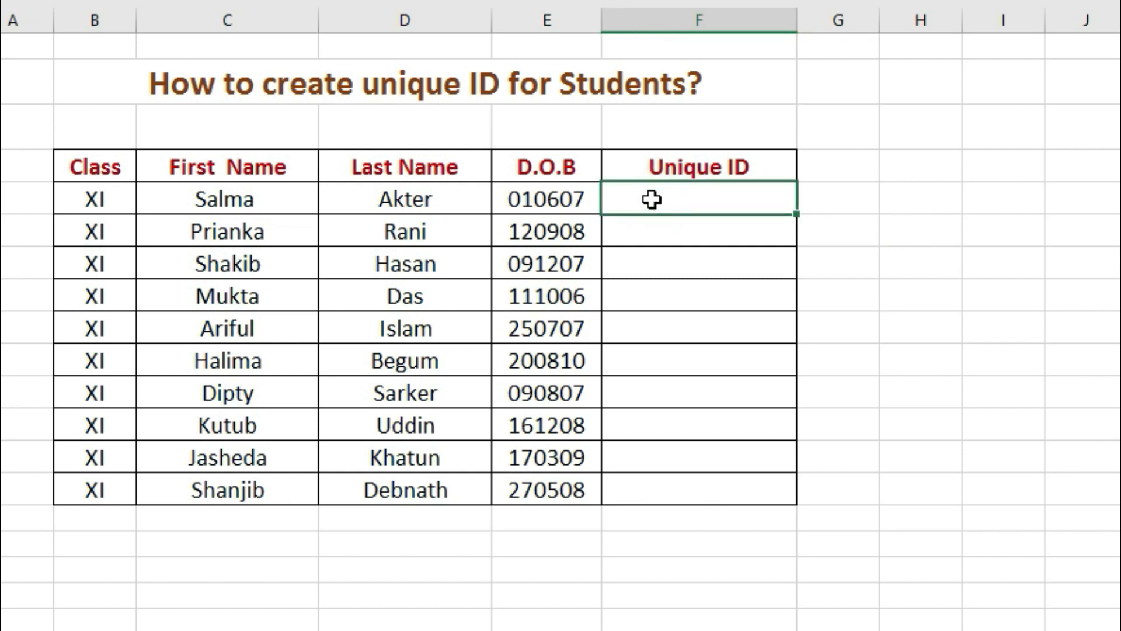
pyautogui.write('=lef')
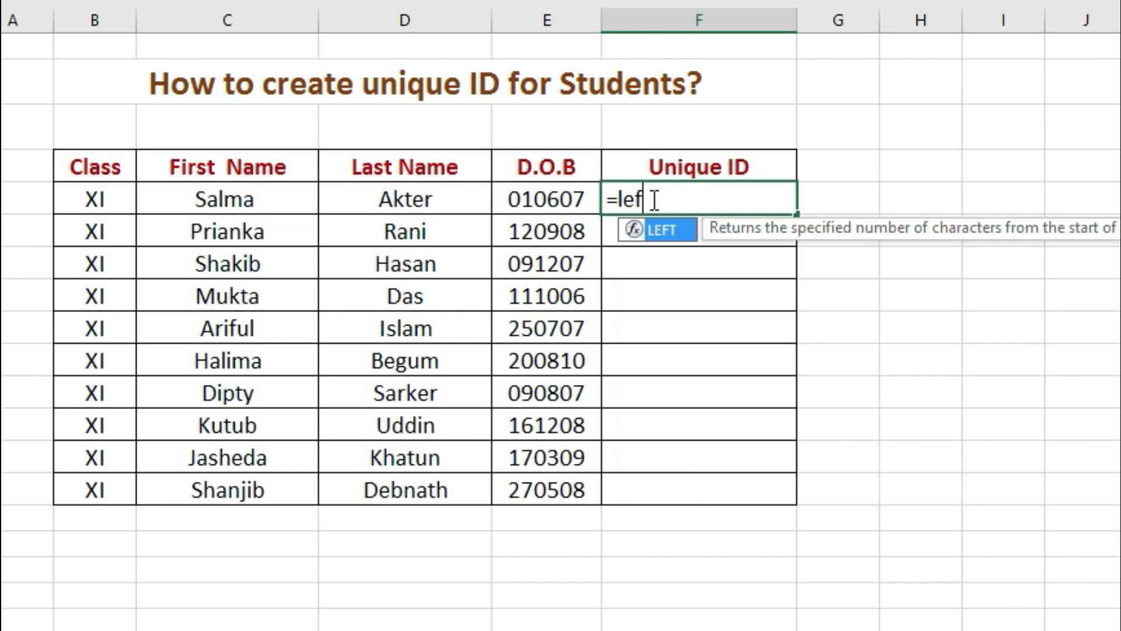
pyautogui.write('t(')
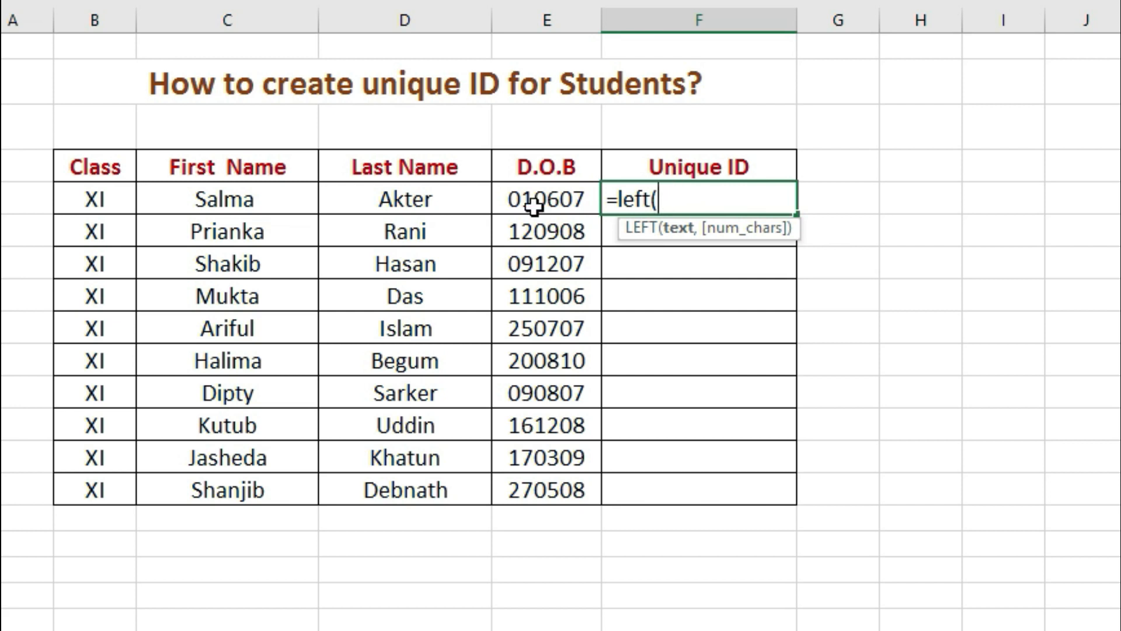
pyautogui.click(100, 199)
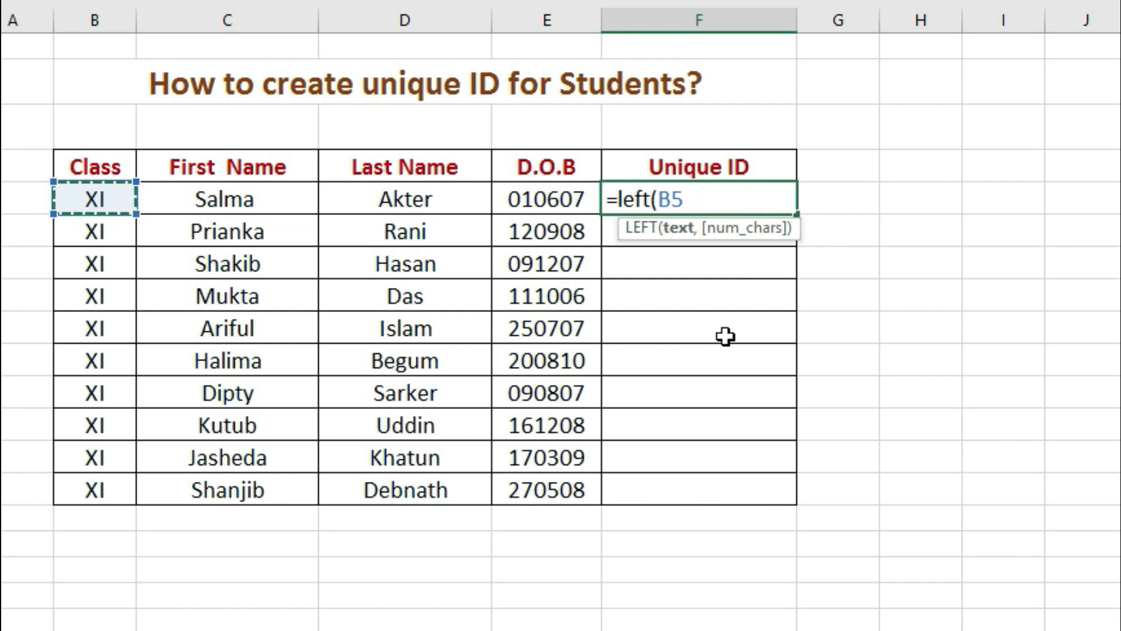
pyautogui.write(',')
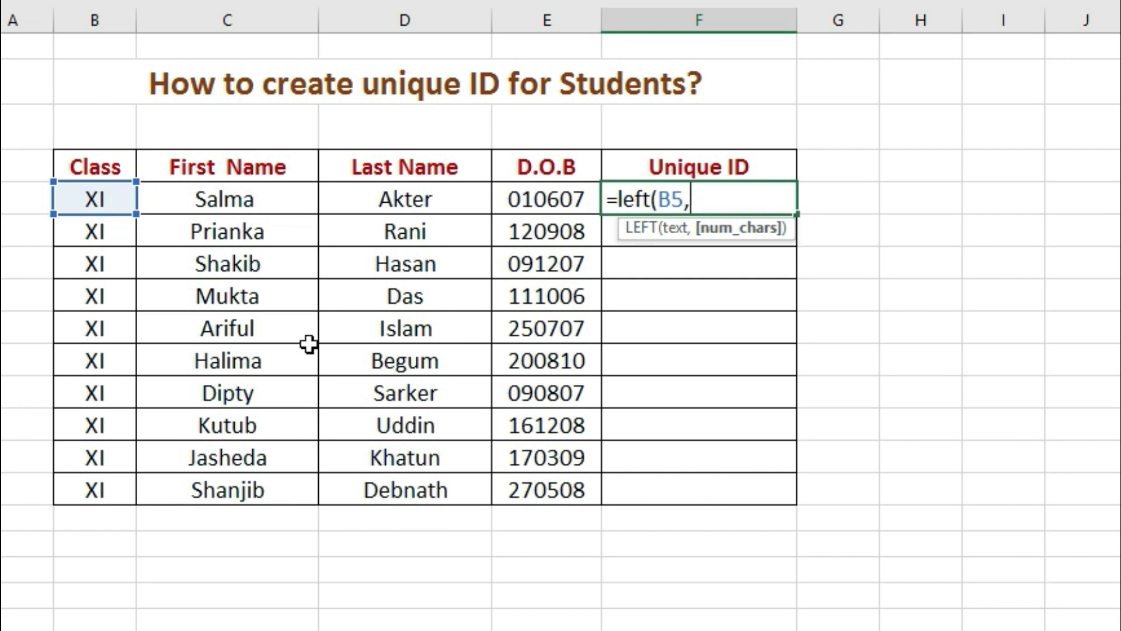
pyautogui.write('2)')
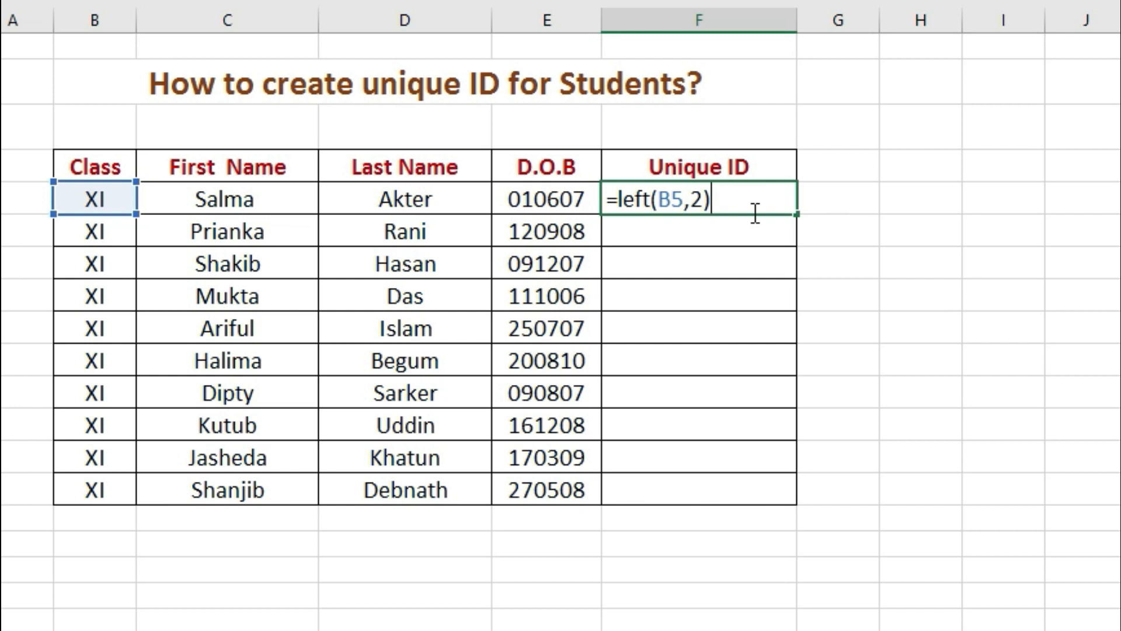
# Extend the formula in F5 with the first three characters of the first name by appending &left(C5,3).
pyautogui.write('&left')
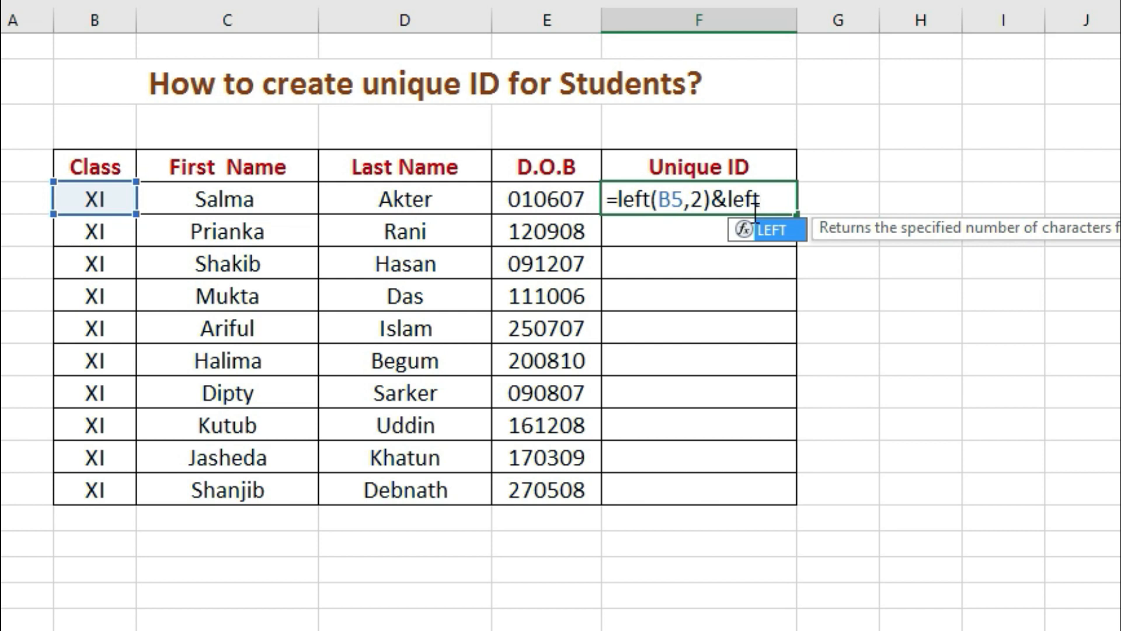
pyautogui.write('(')
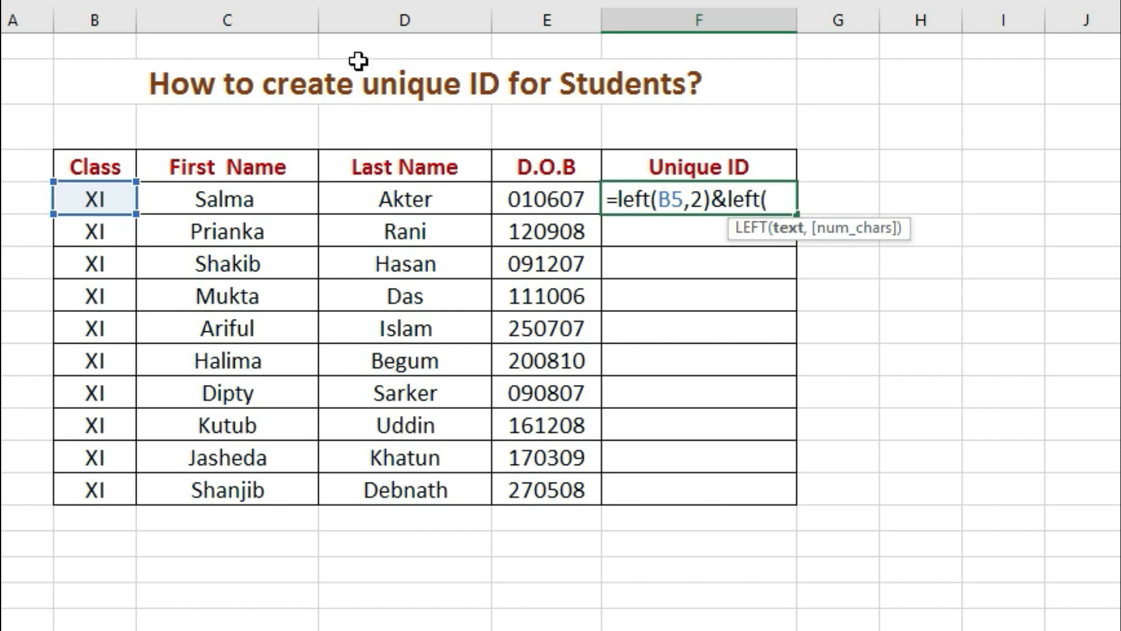
pyautogui.click(242, 200)
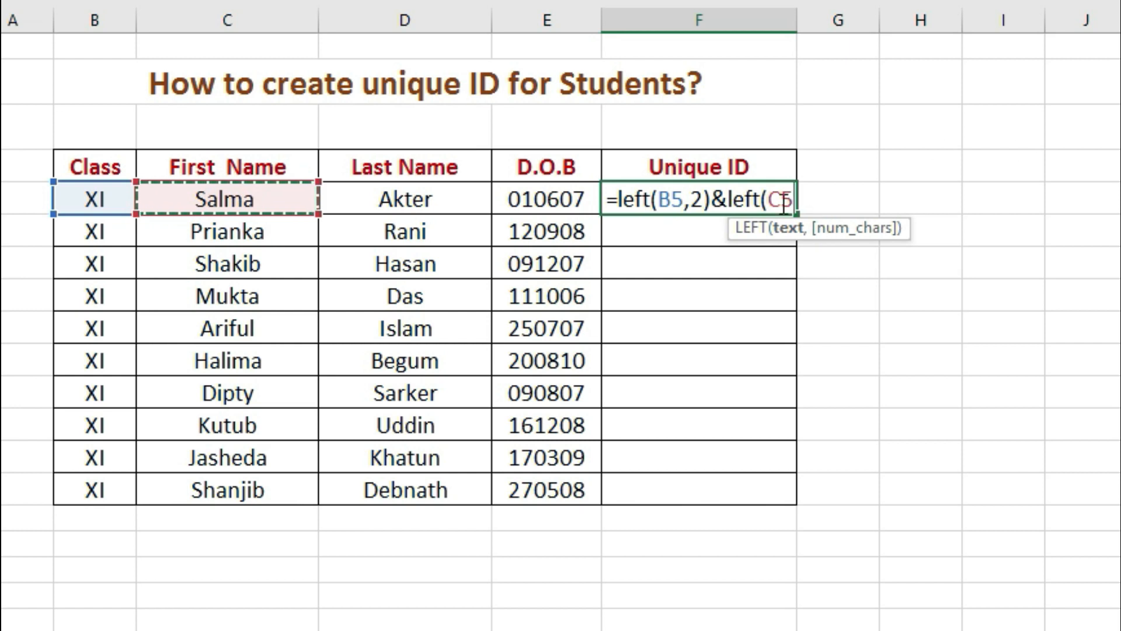
pyautogui.write(',')
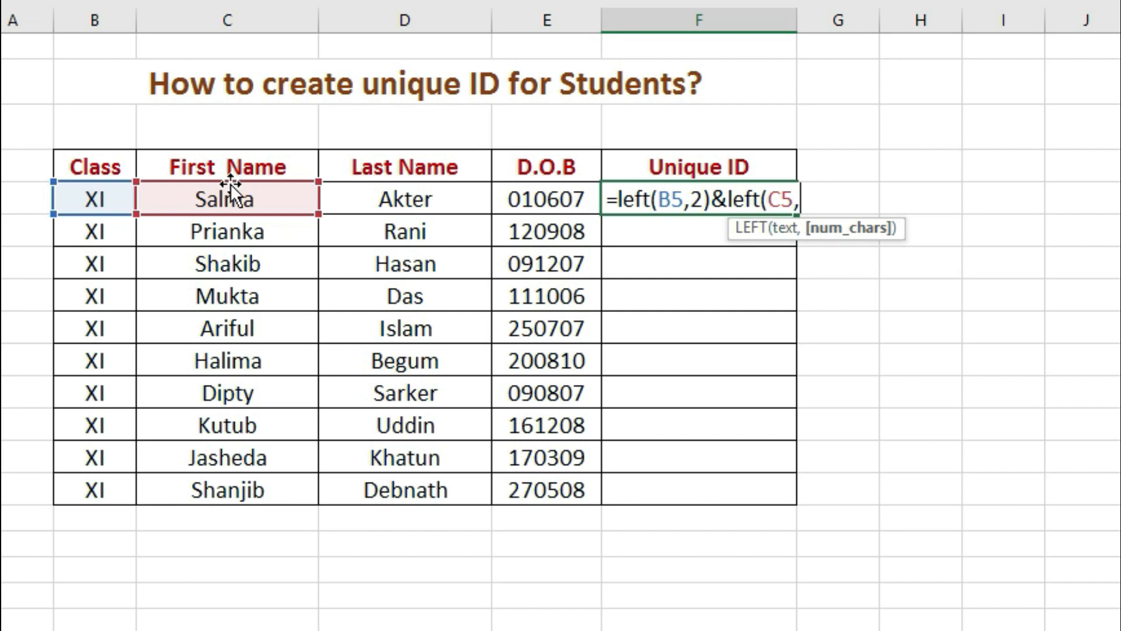
pyautogui.write('3')
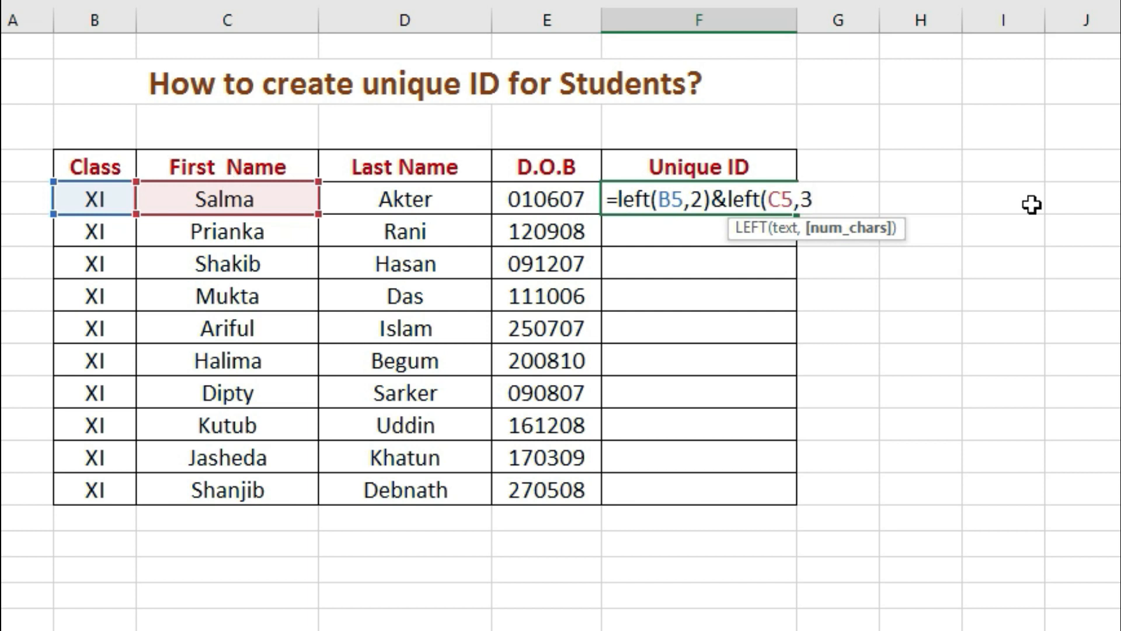
pyautogui.write(')')
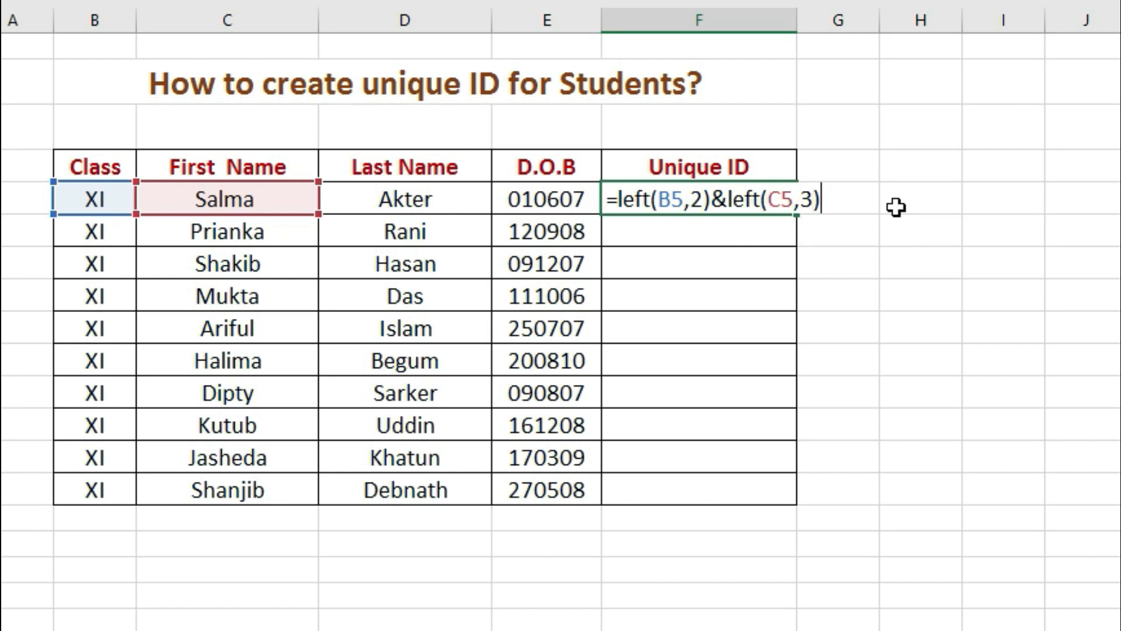
# Append &left(D5,3) to the F5 formula to add the first three characters of the last name.
pyautogui.write('&')
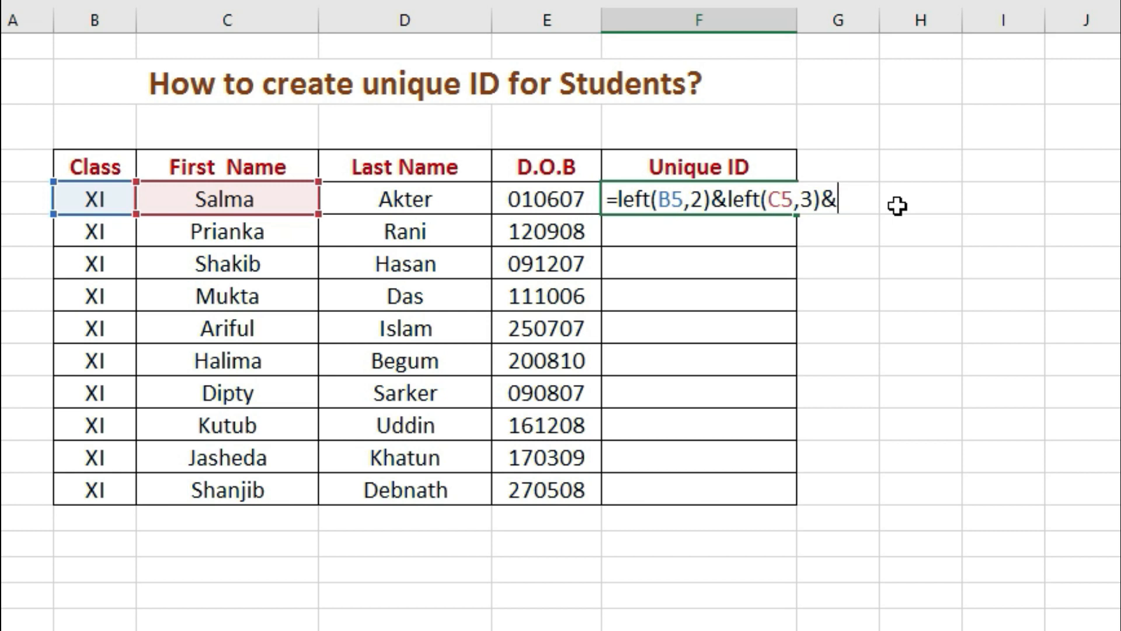
pyautogui.write('le')
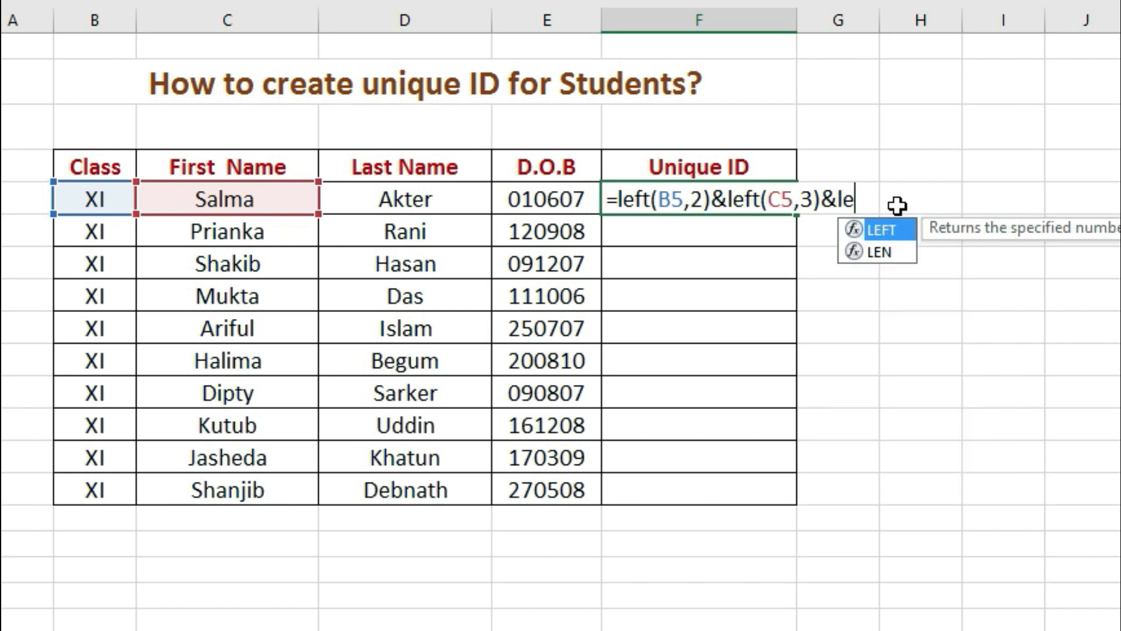
pyautogui.write('ft')
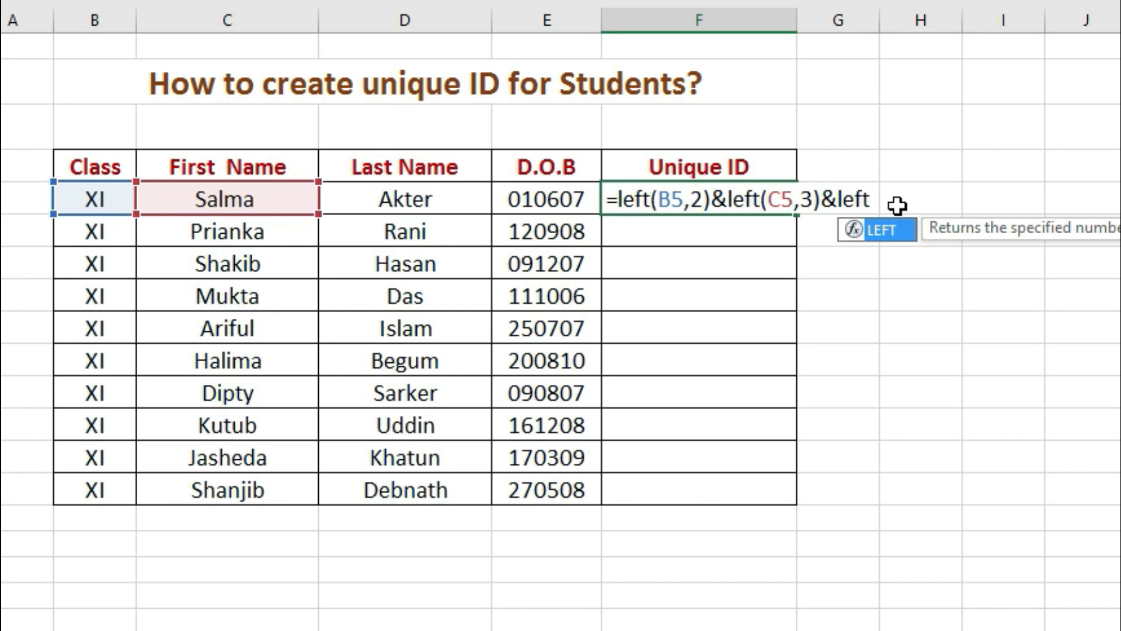
pyautogui.write('(')
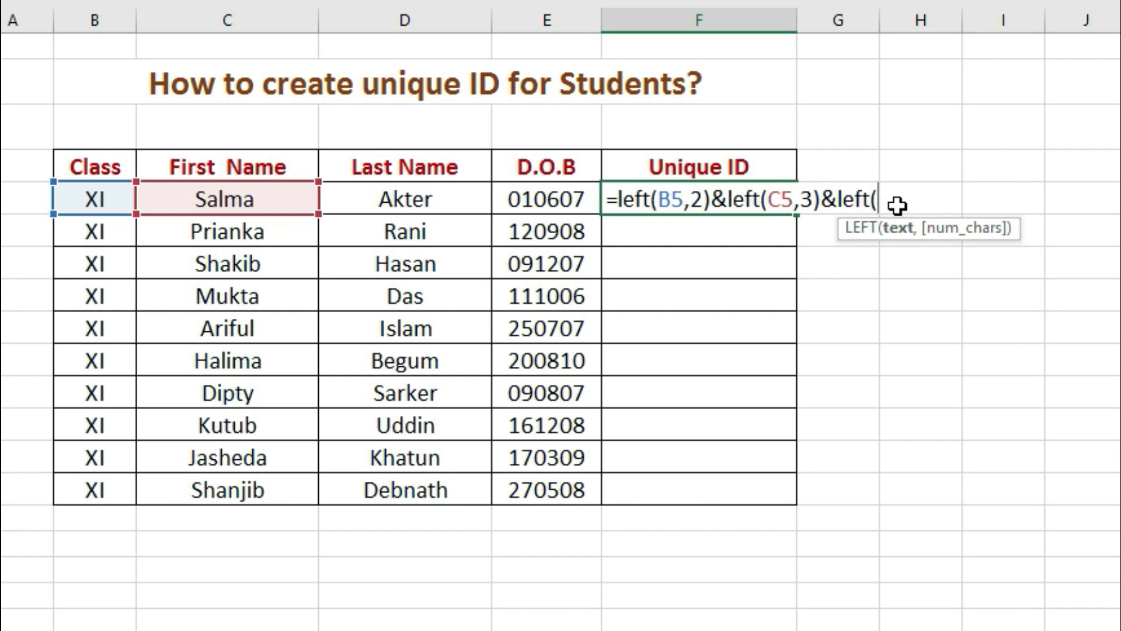
pyautogui.click(417, 202)
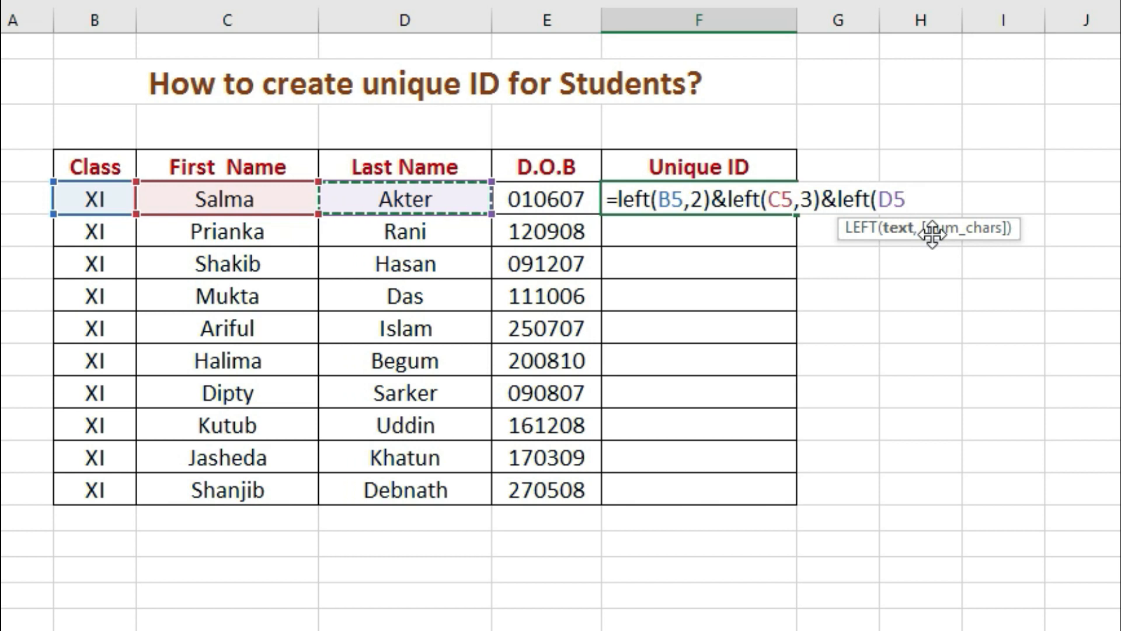
pyautogui.write(',')
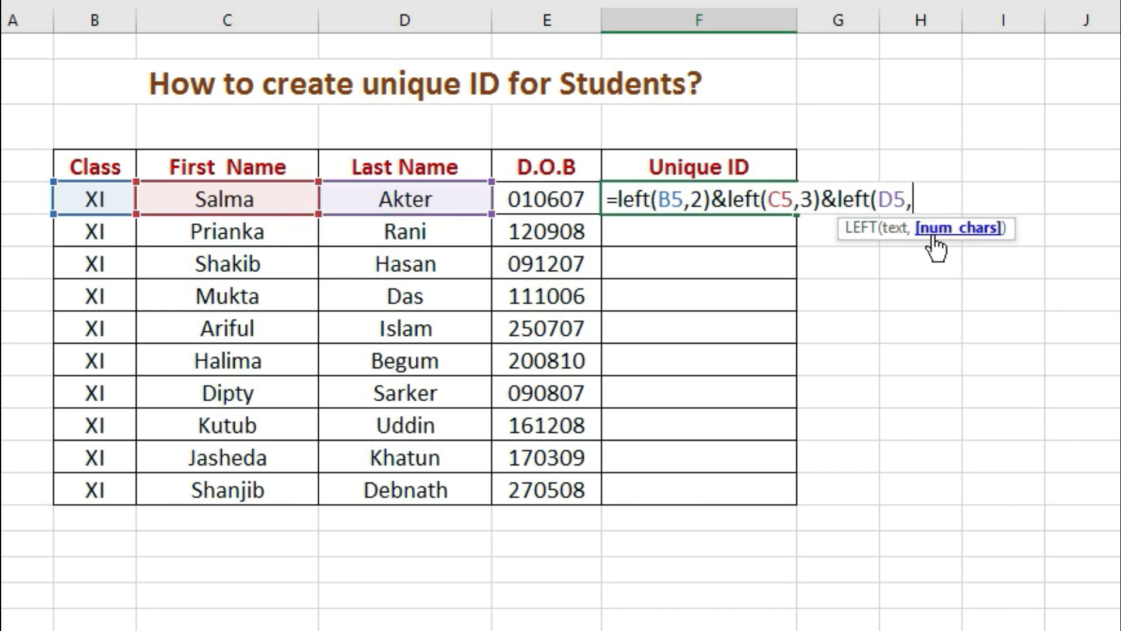
pyautogui.write('3)')
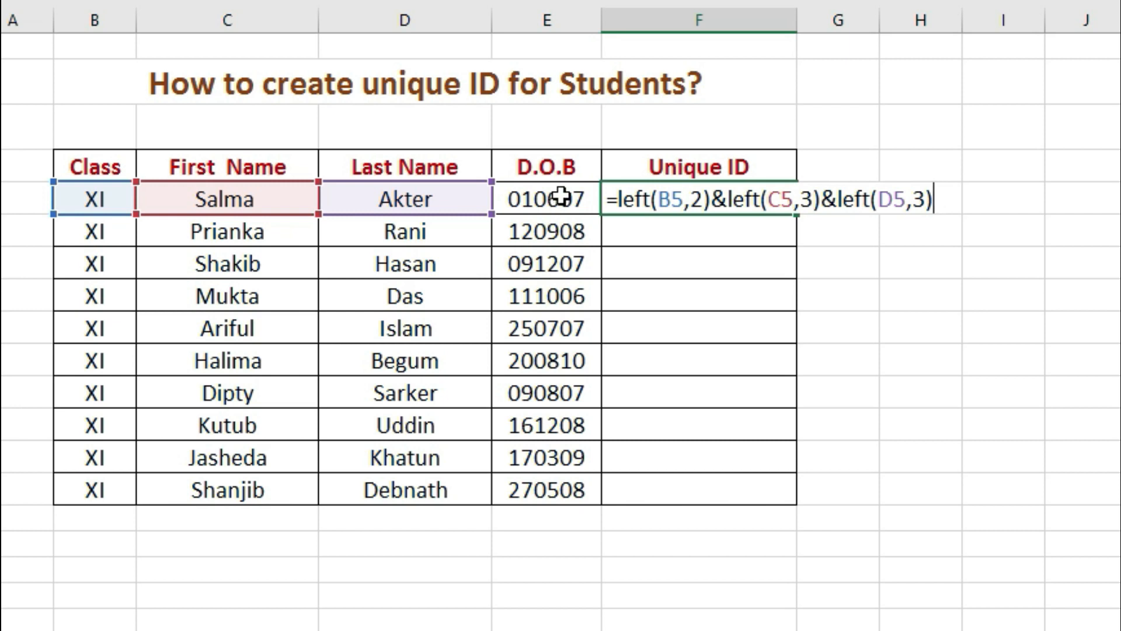
# Complete the F5 formula by appending &left(E5,4) for four characters of the D.O.B value, and enter it.
pyautogui.write('&left')
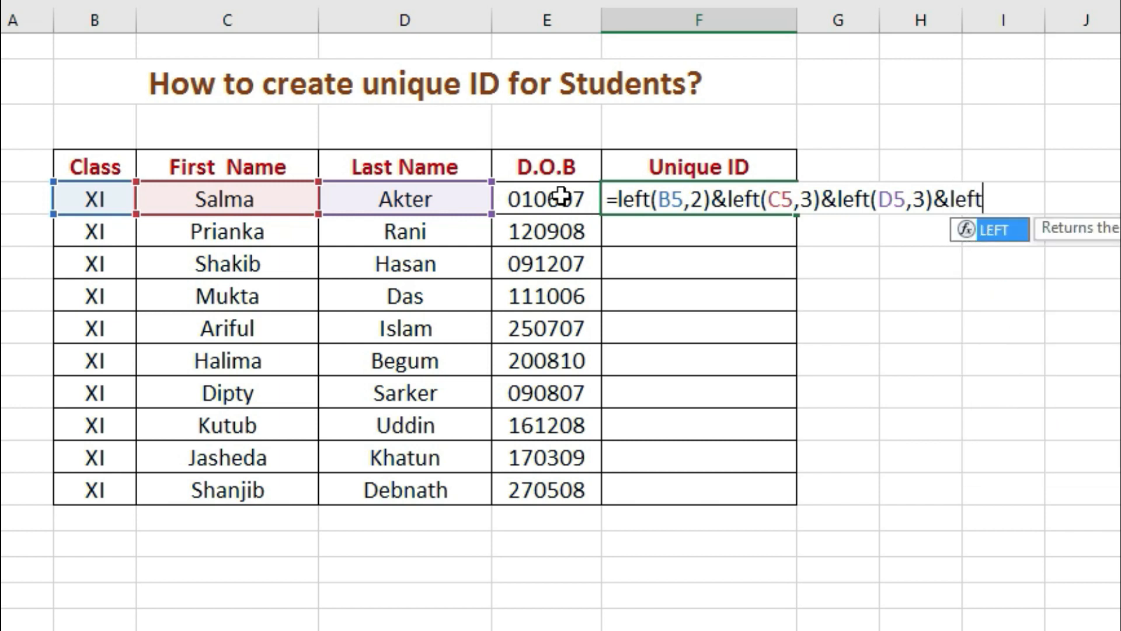
pyautogui.write('(')
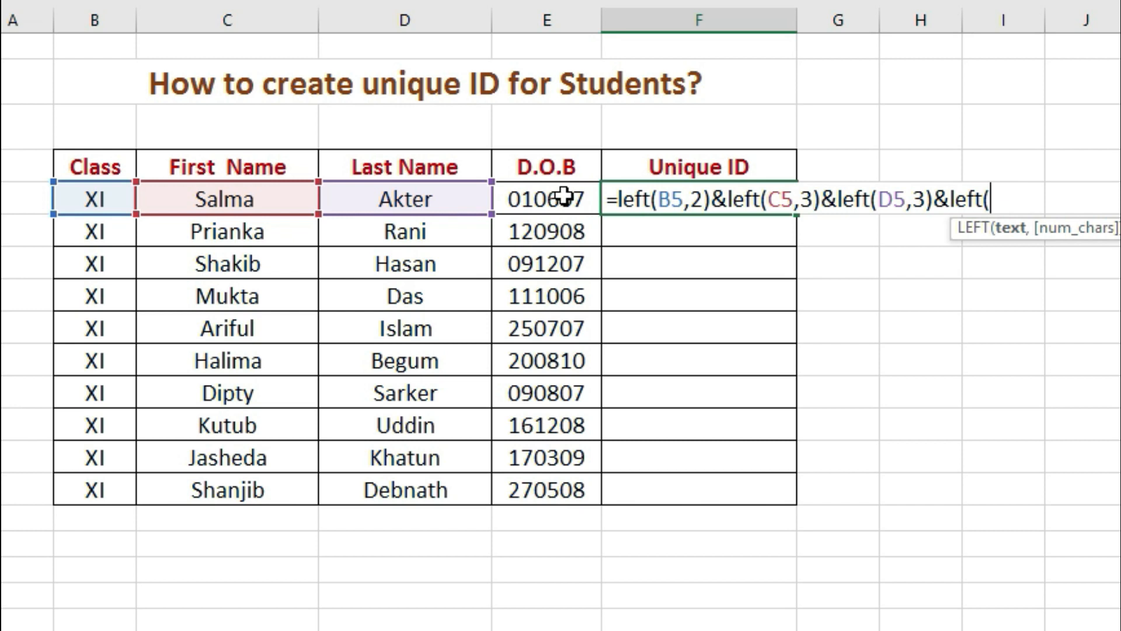
pyautogui.click(562, 197)
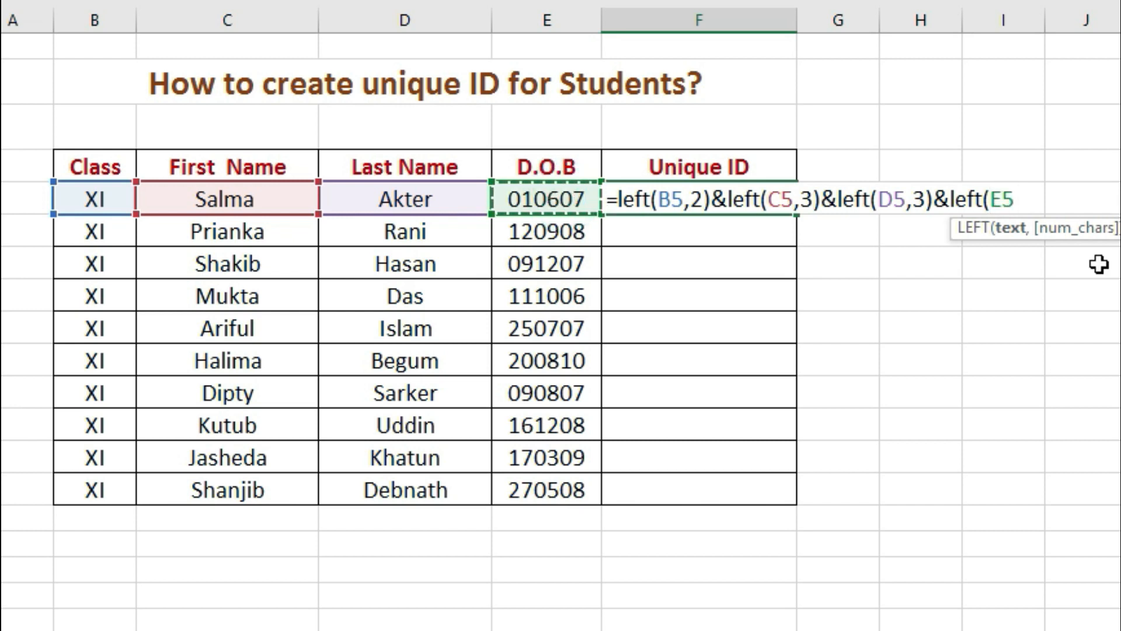
pyautogui.write(',')
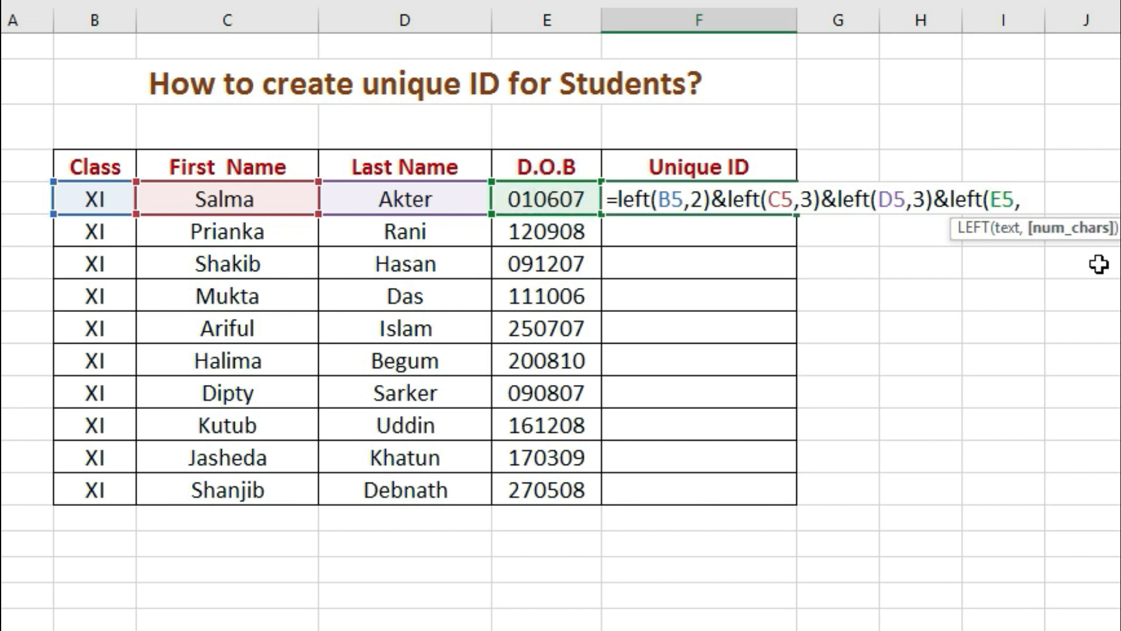
pyautogui.write('4)')
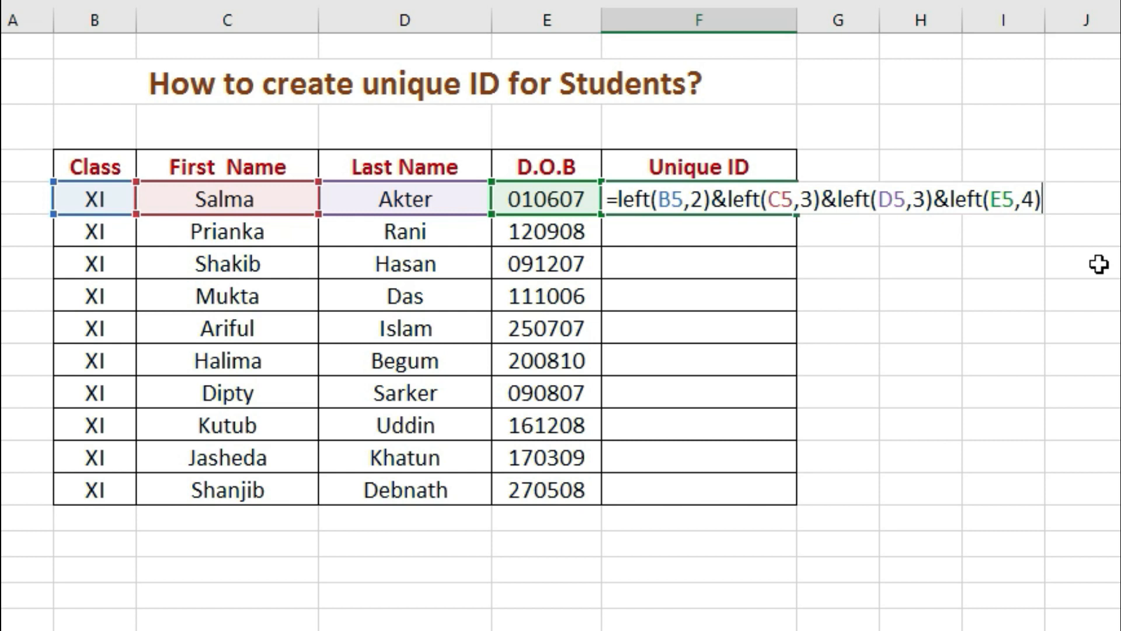
pyautogui.press('Return')
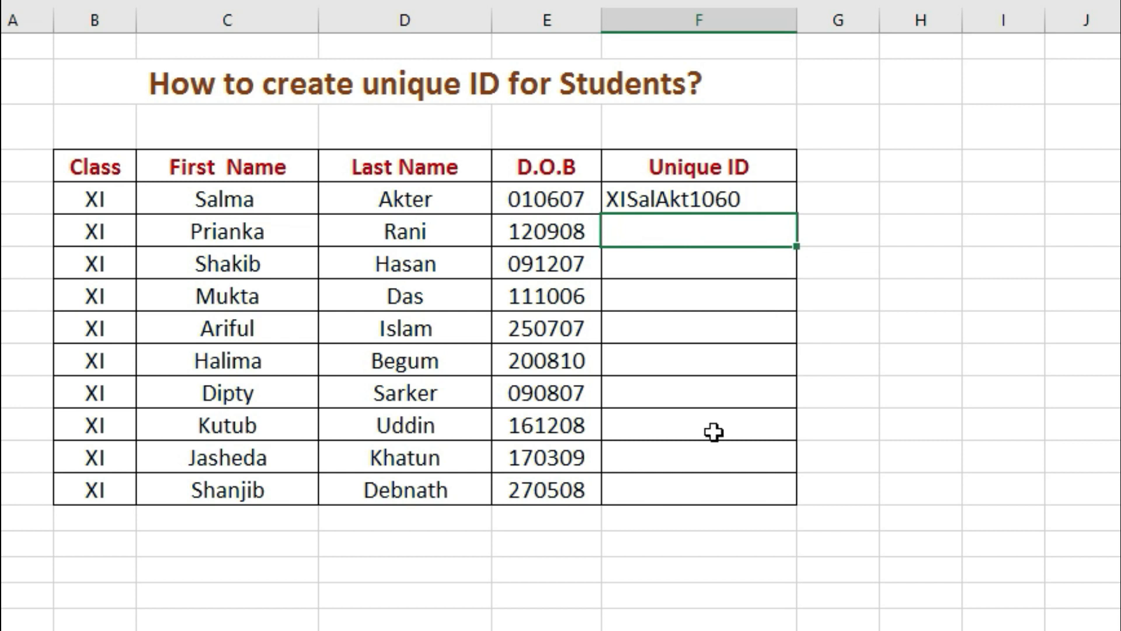
# Fill the Unique ID formula from F5 down through F14 for all remaining students and deselect the range.
pyautogui.click(758, 202)
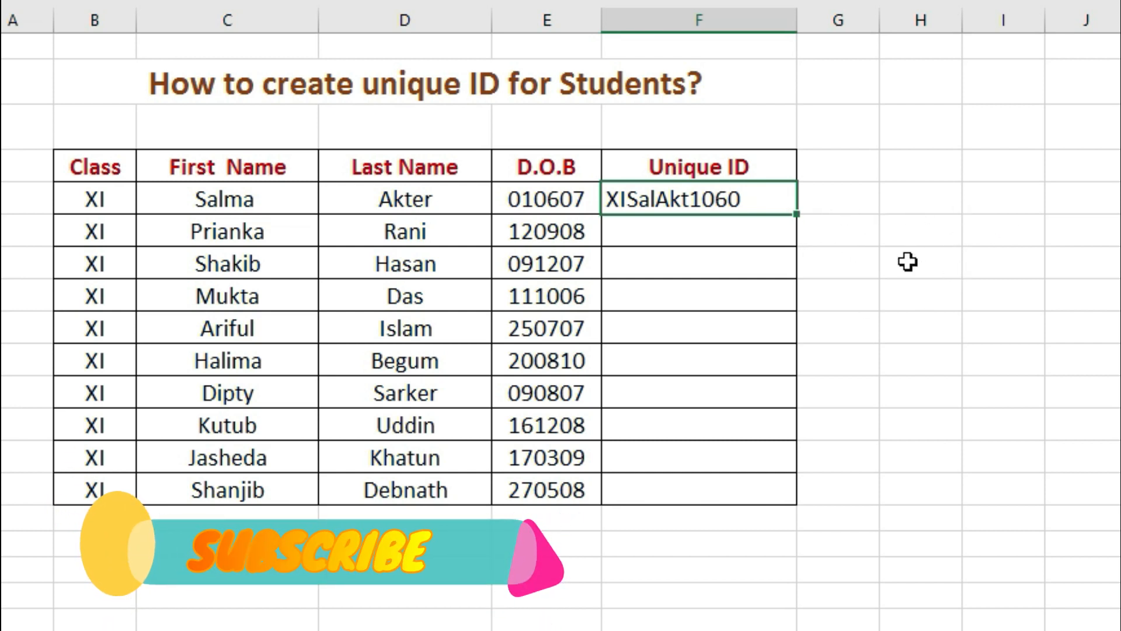
pyautogui.click(796, 213)
pyautogui.moveTo(795, 213); pyautogui.dragTo(781, 492)
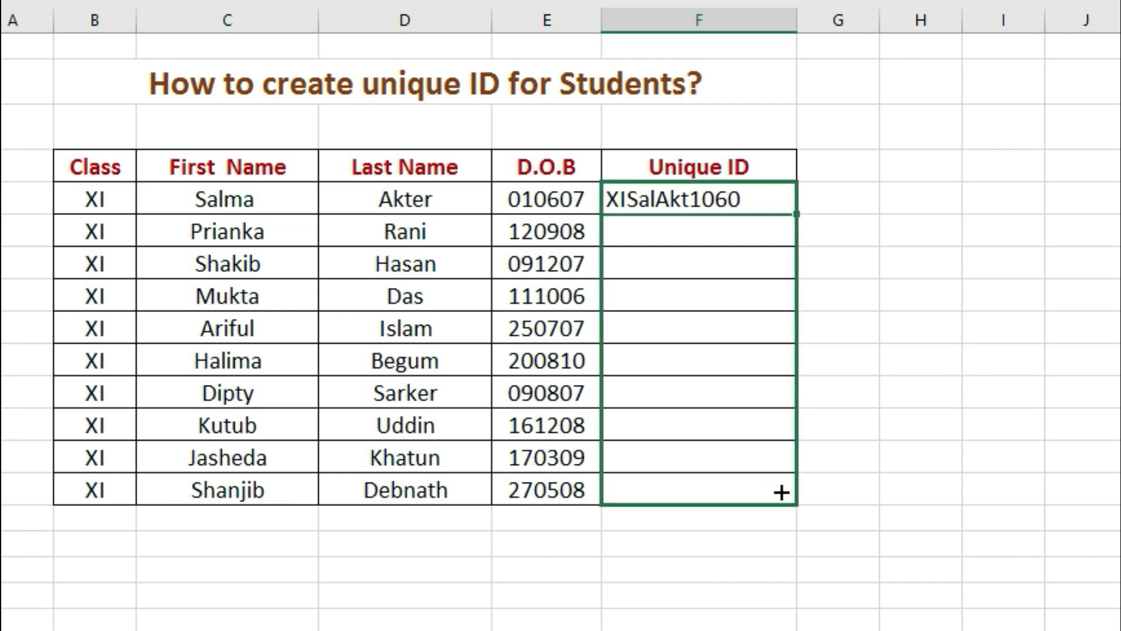
pyautogui.moveTo(782, 492); pyautogui.dragTo(781, 492)
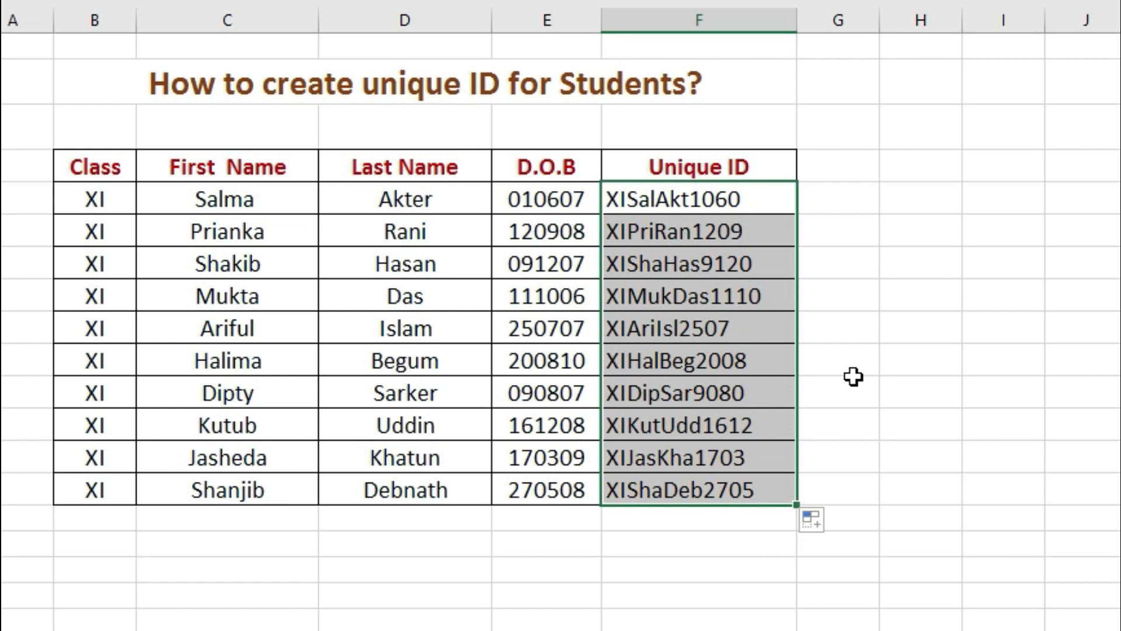
pyautogui.click(896, 373)
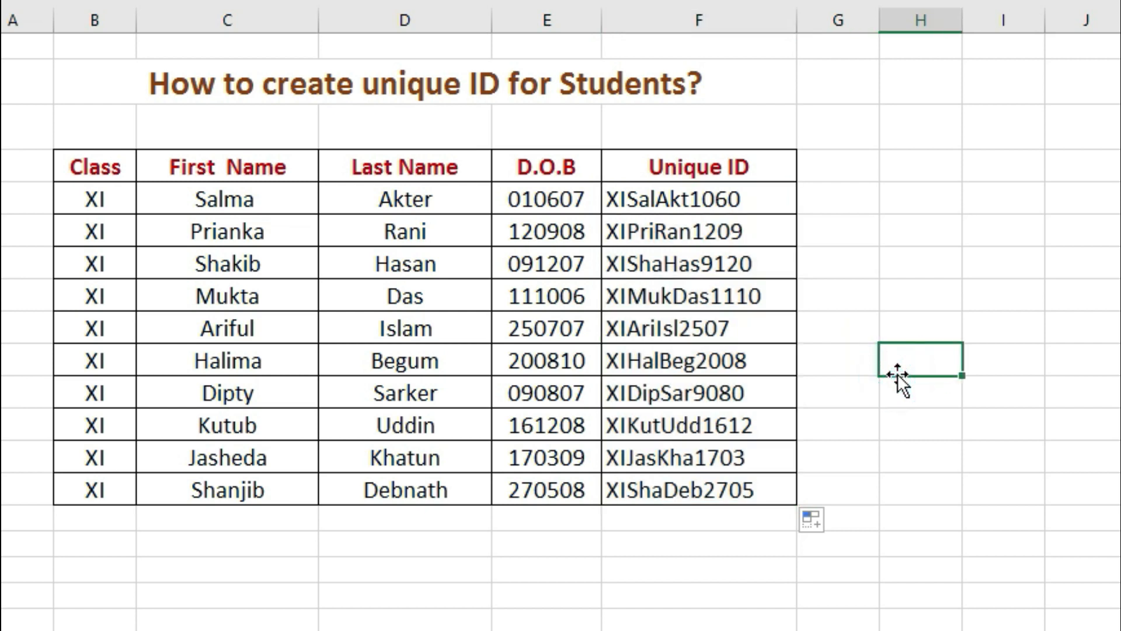